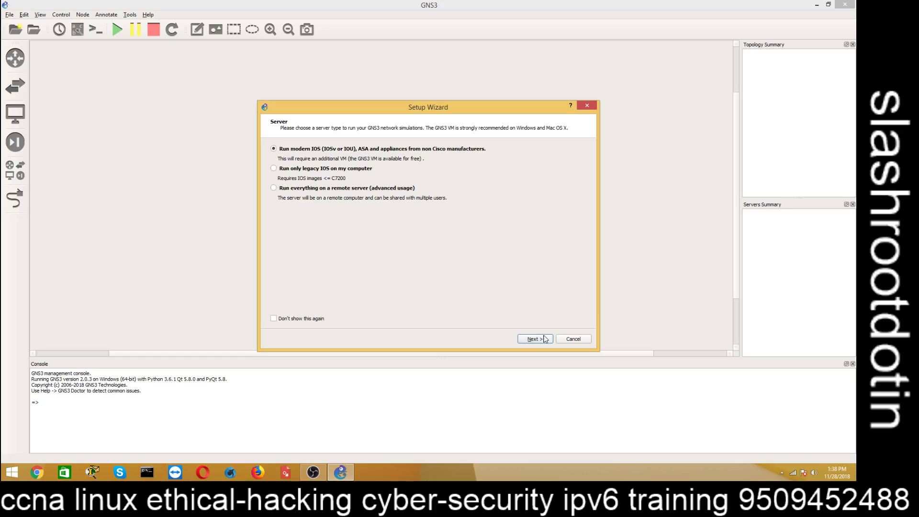
Dismiss the setup wizard and create a new project named asa.
click(567, 343)
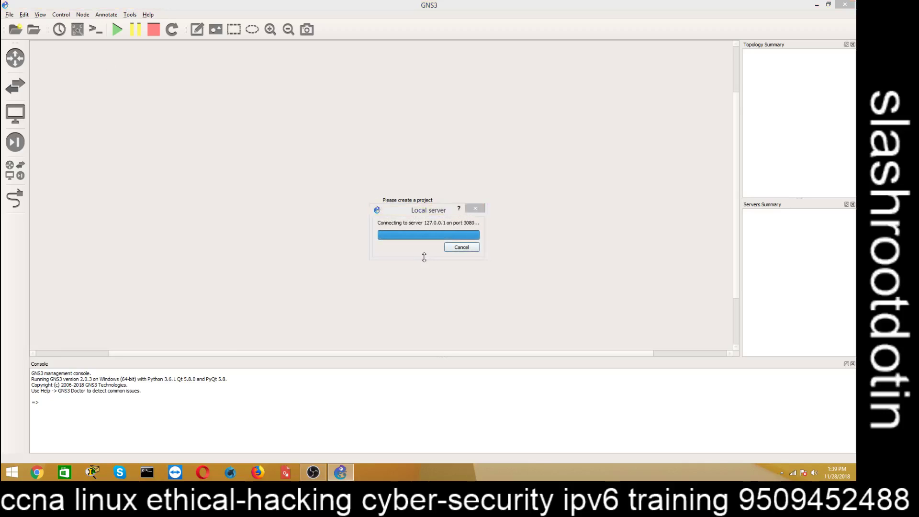
click(10, 15)
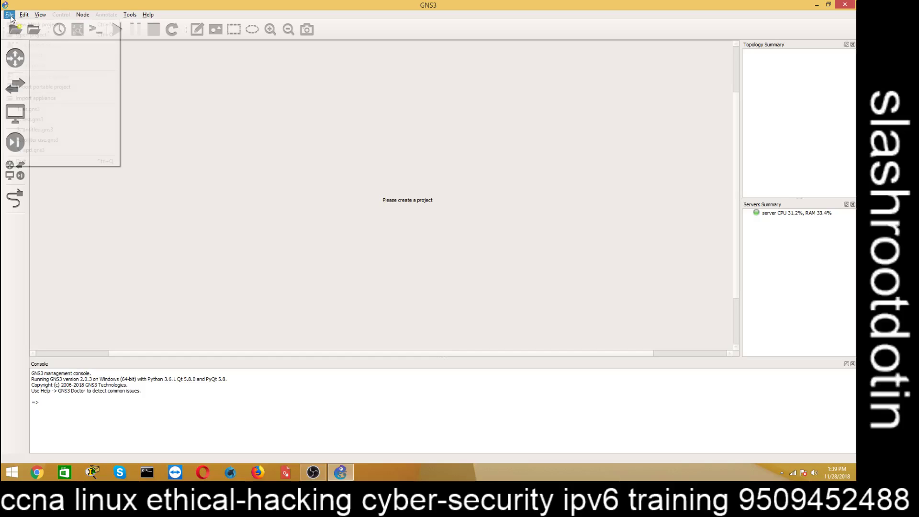
click(21, 24)
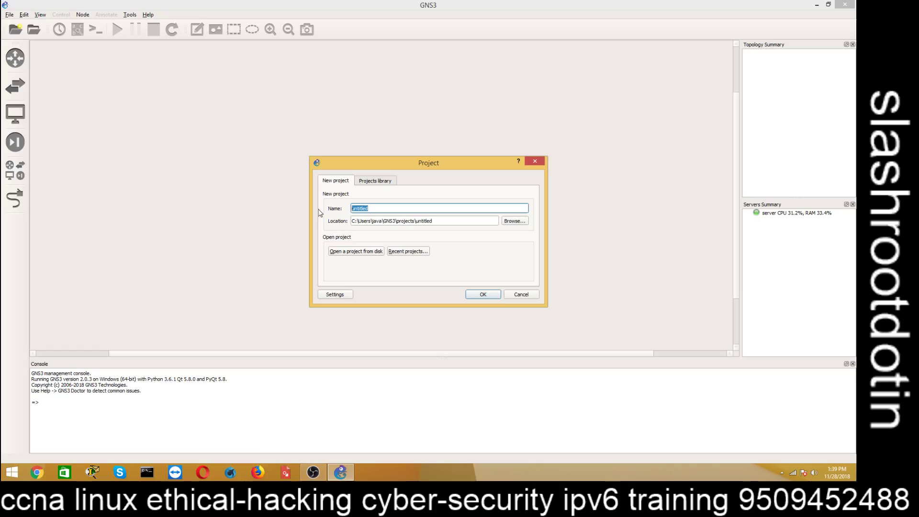
text(asa)
click(483, 294)
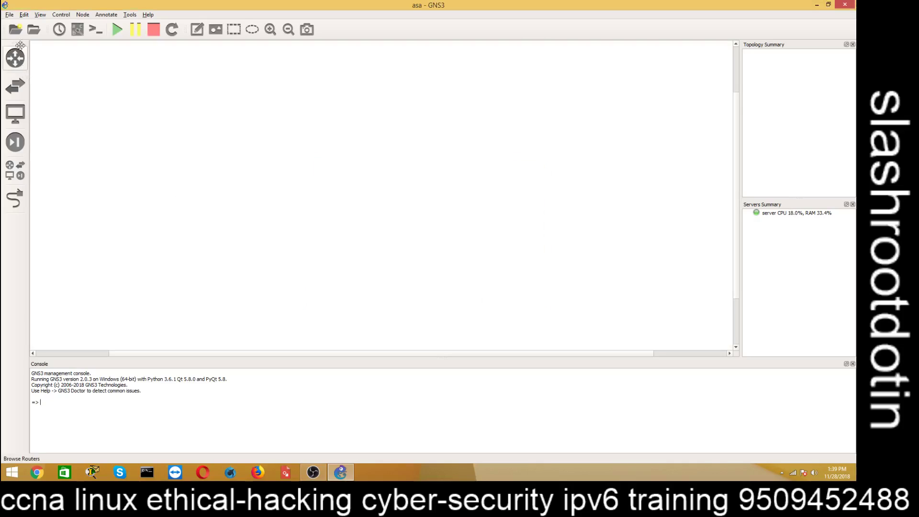
Start a new QEMU VM template from the Qemu VMs preferences, acknowledging the GNS3 VM recommendation.
click(24, 16)
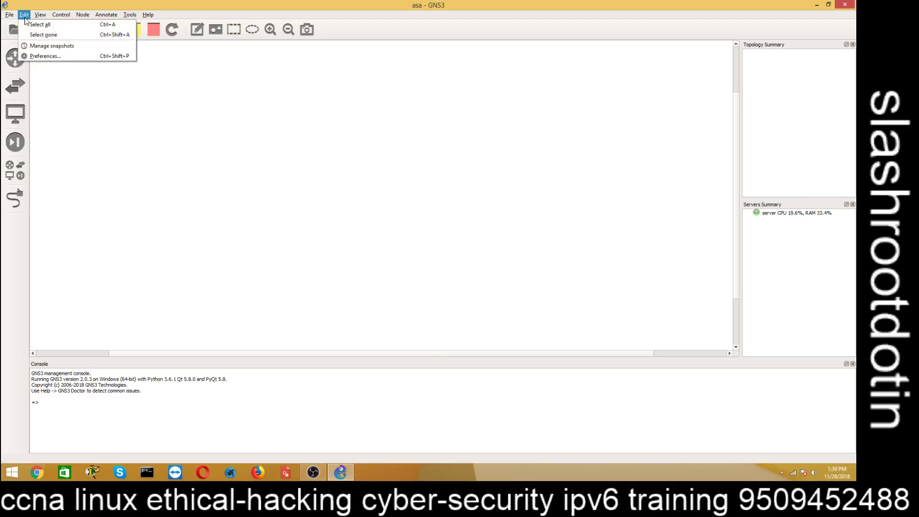
click(45, 56)
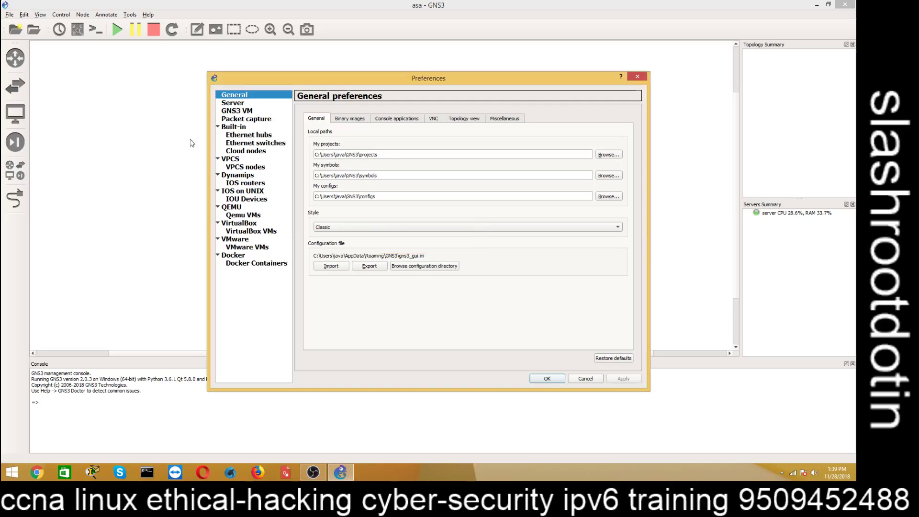
click(247, 209)
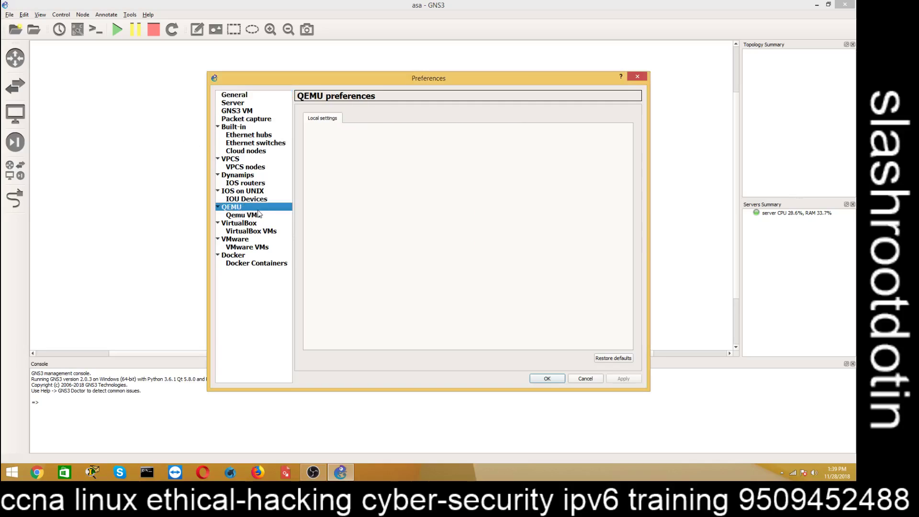
click(259, 215)
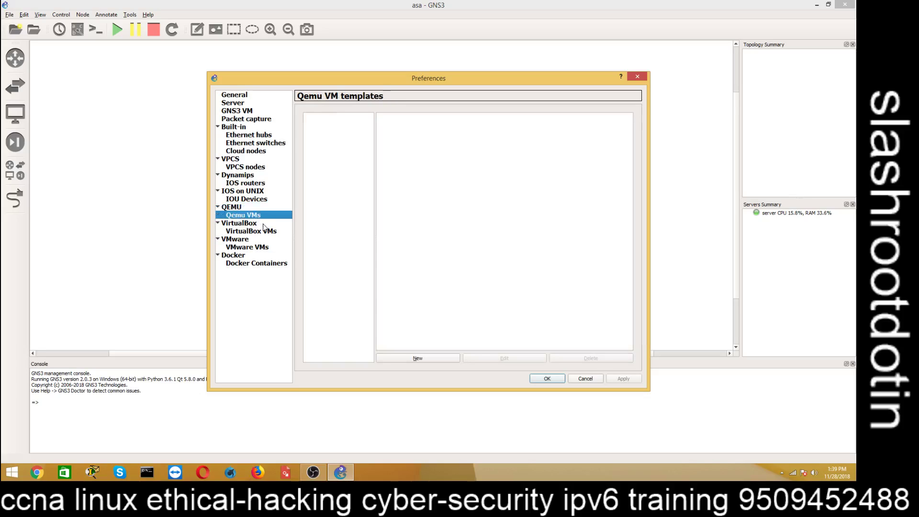
click(442, 360)
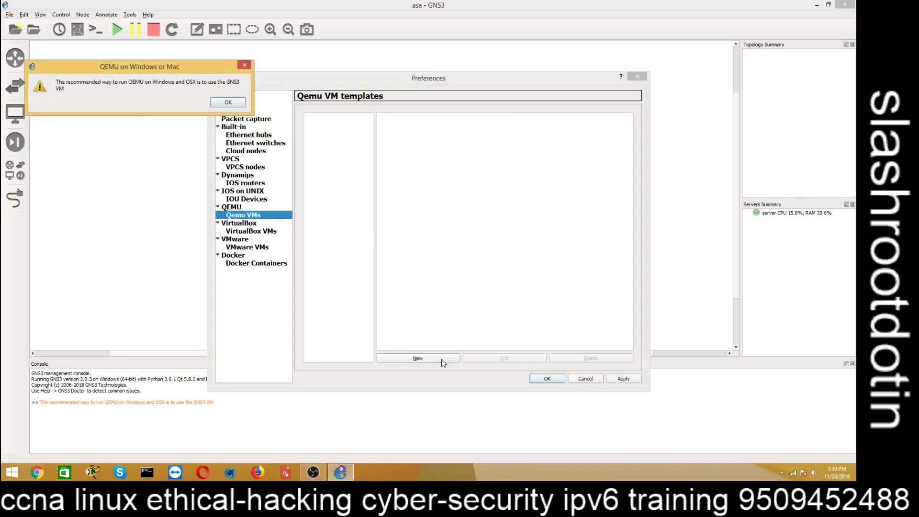
click(228, 102)
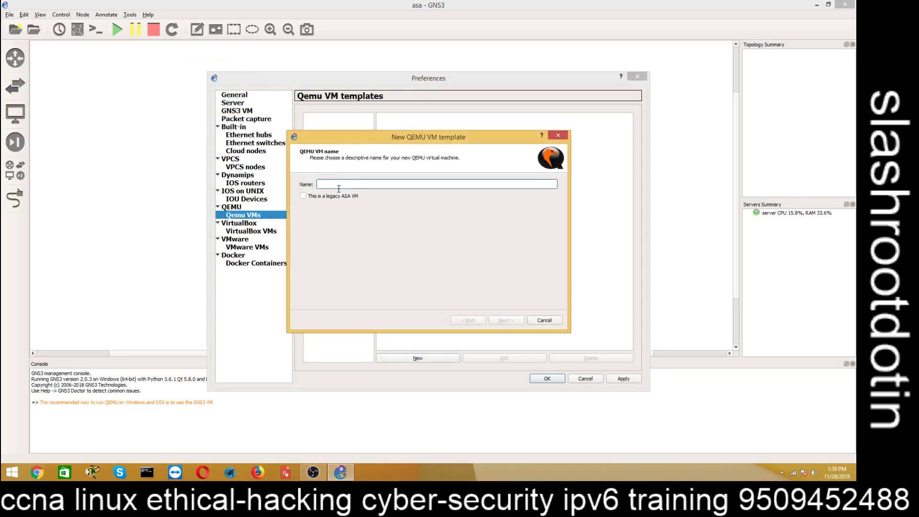
Name the template SA-842, mark it as a legacy ASA VM, and accept the warning to continue.
click(303, 197)
click(336, 185)
text(SA-842)
click(506, 319)
click(512, 249)
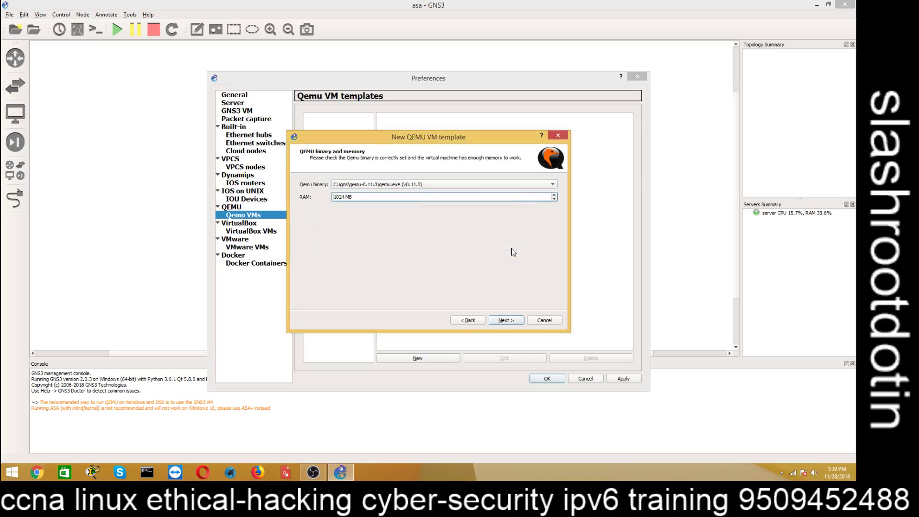
Select the qemu-system-x86_64w.exe (v2.4.0) binary, keeping 1024 MB of RAM and the telnet console type.
click(557, 187)
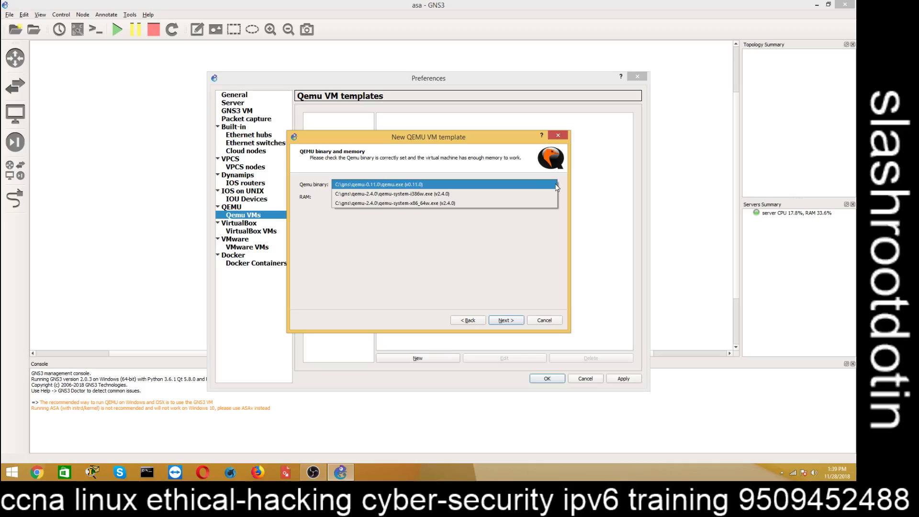
click(516, 203)
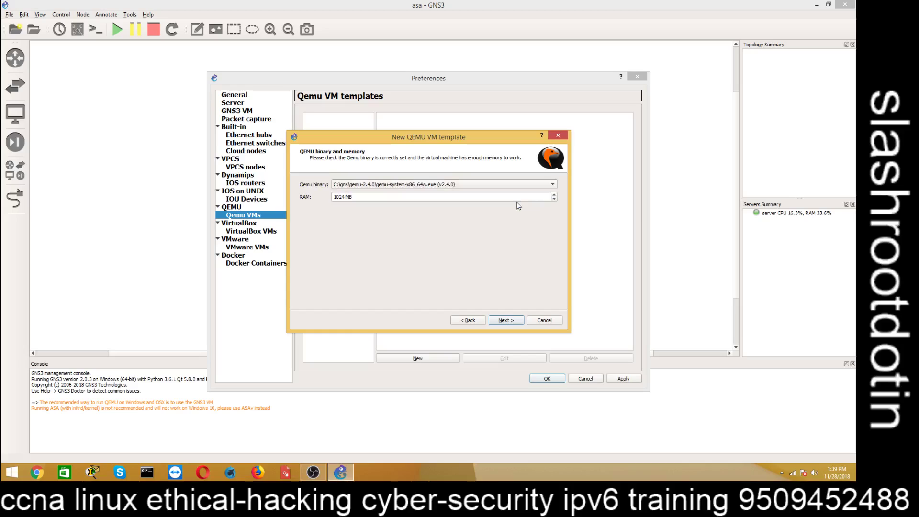
click(515, 321)
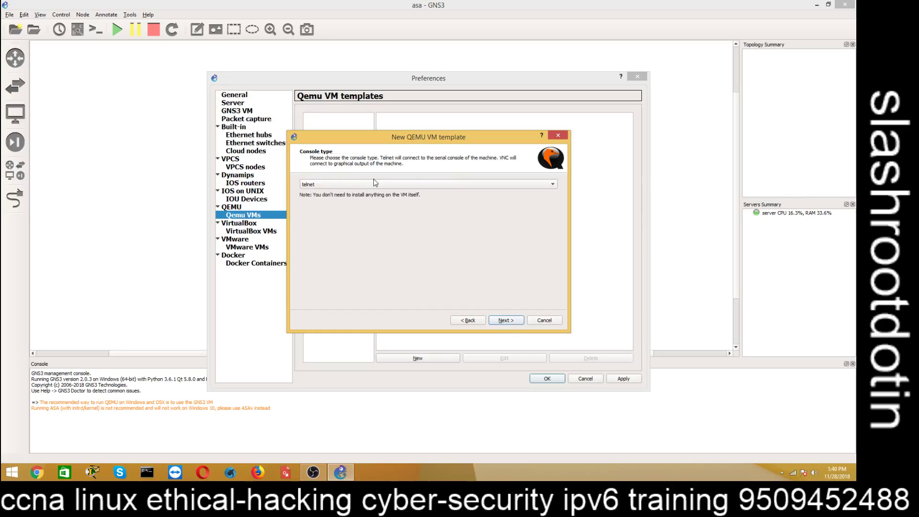
click(510, 321)
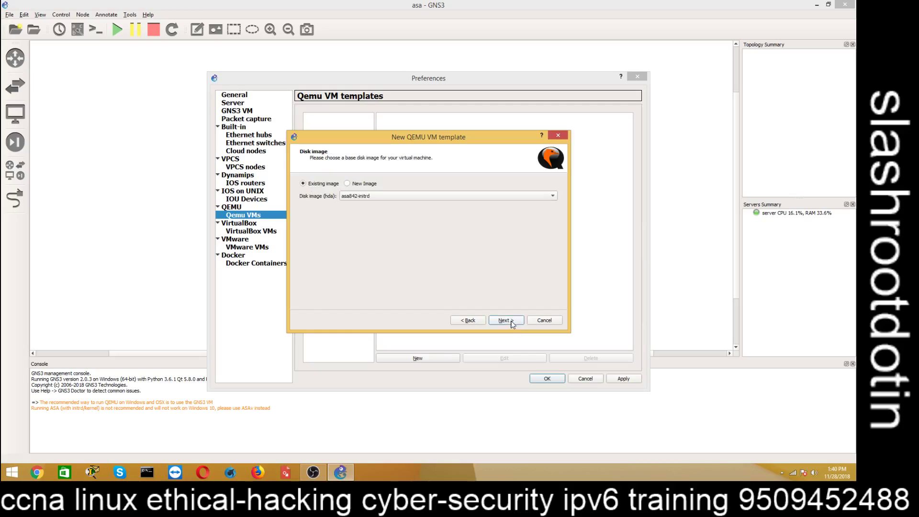
Use asdm-751.bin from the desktop's nested ASA 751 for GNS3 folder as a new disk image, copying it to the default images directory.
click(361, 185)
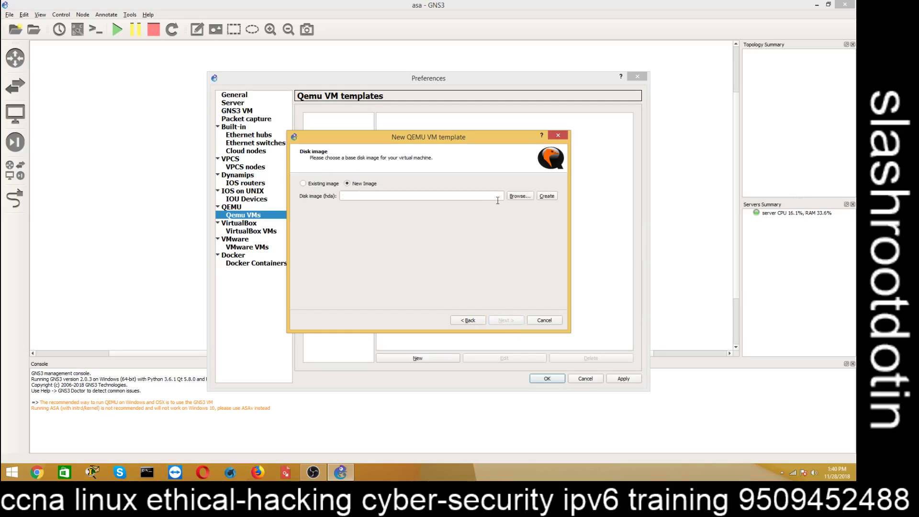
click(513, 200)
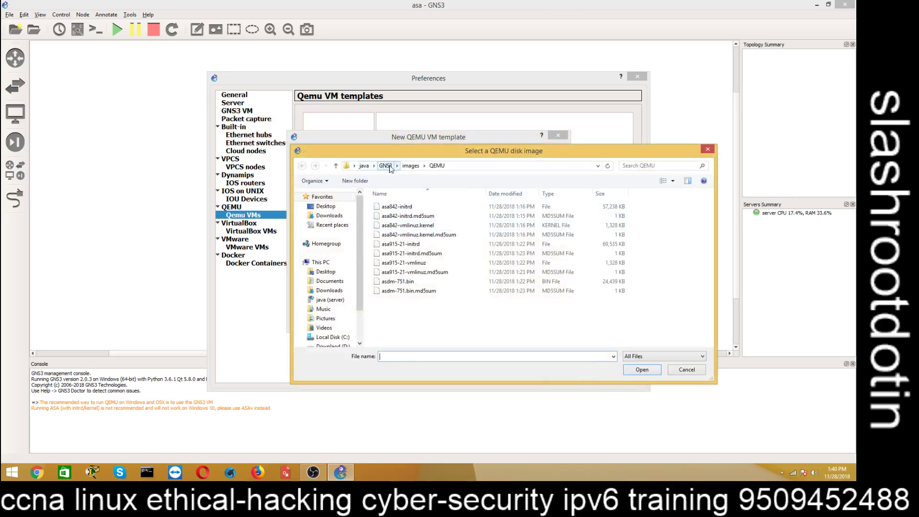
click(326, 207)
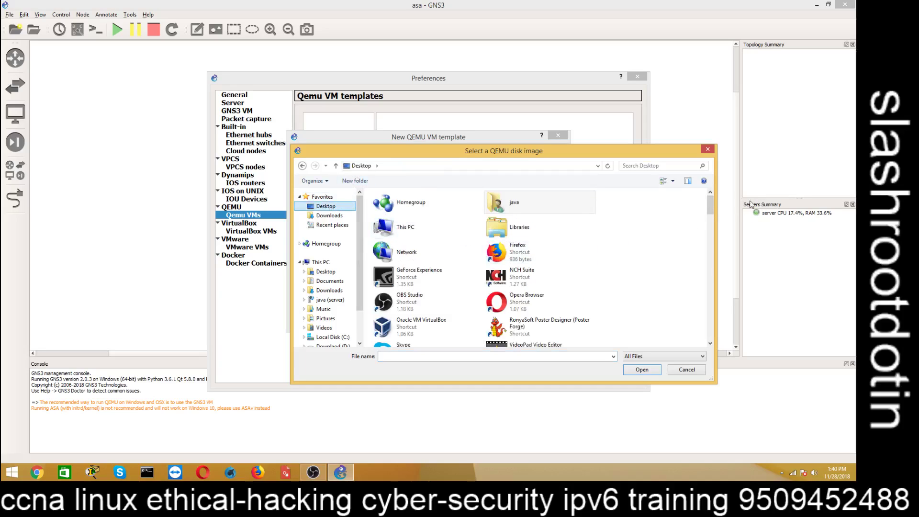
drag(710, 203, 695, 225)
click(540, 221)
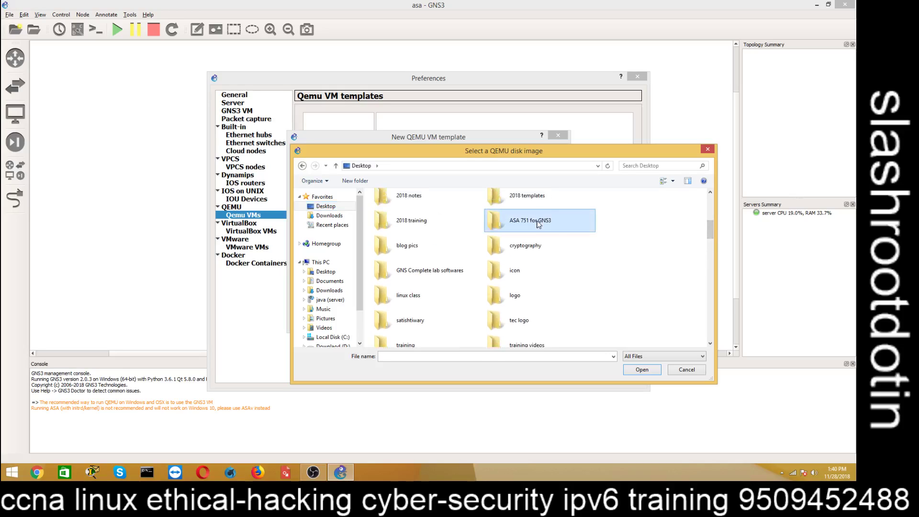
double_click(549, 226)
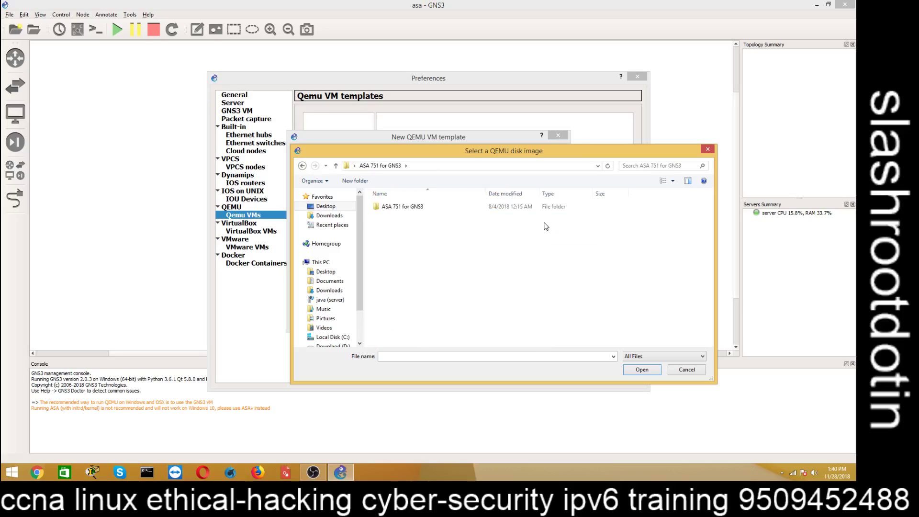
double_click(424, 206)
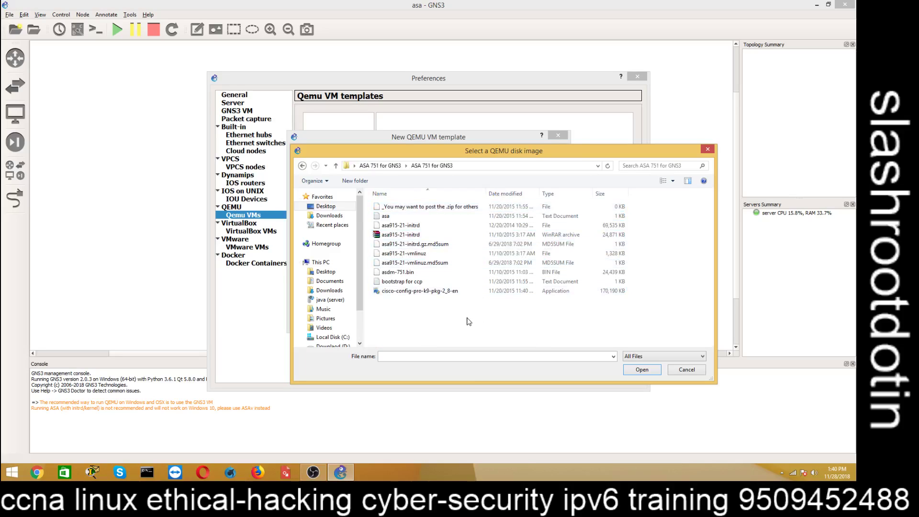
click(401, 276)
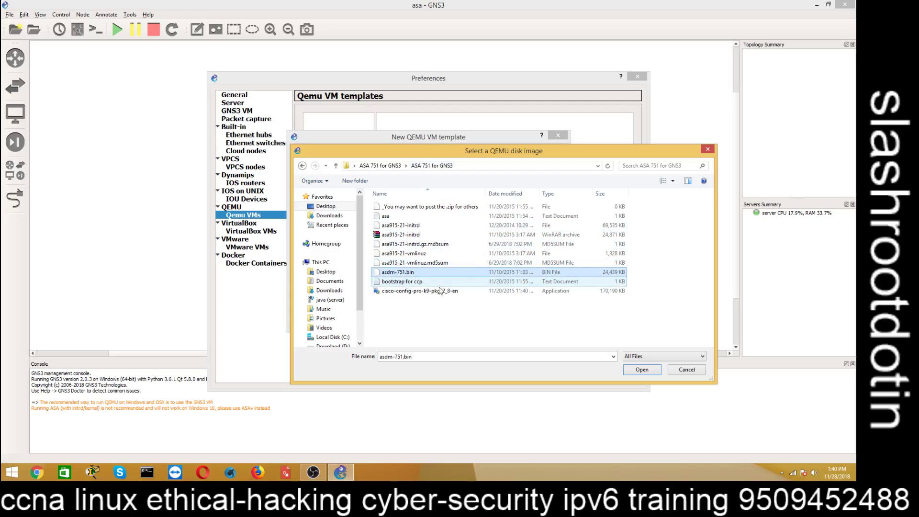
click(650, 374)
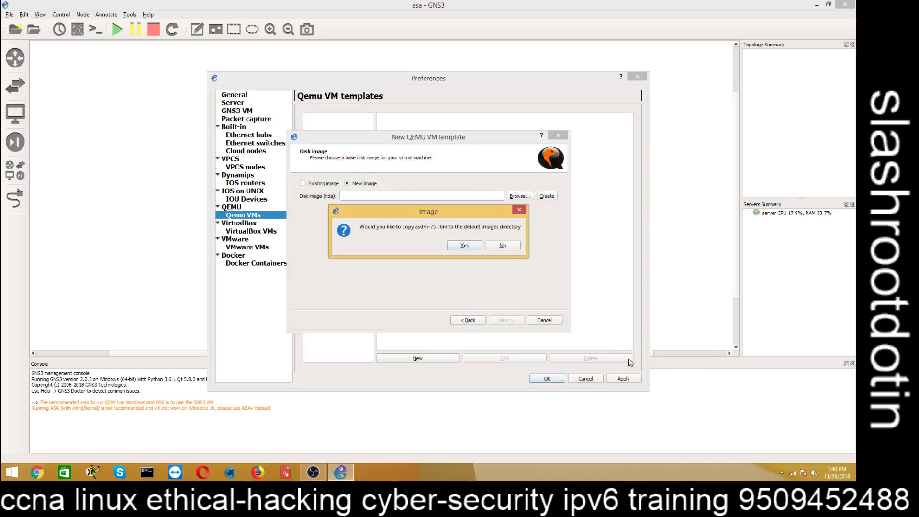
click(463, 246)
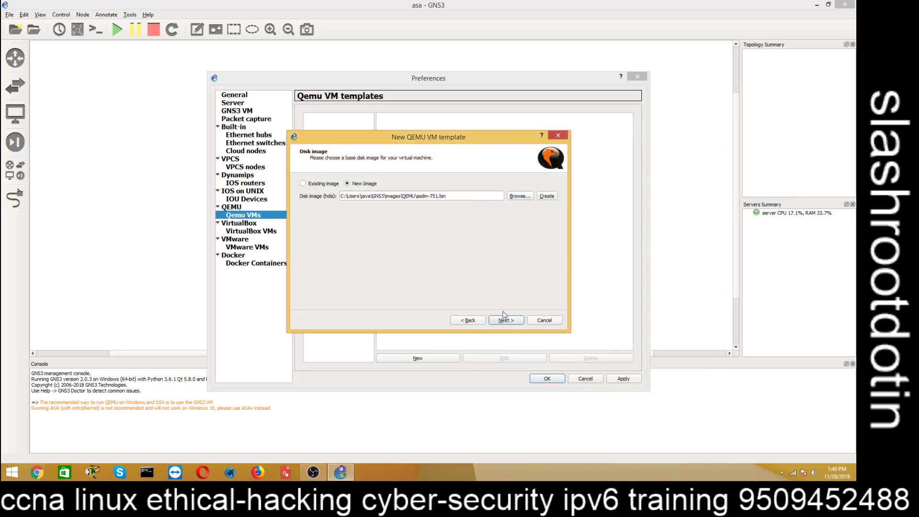
click(506, 321)
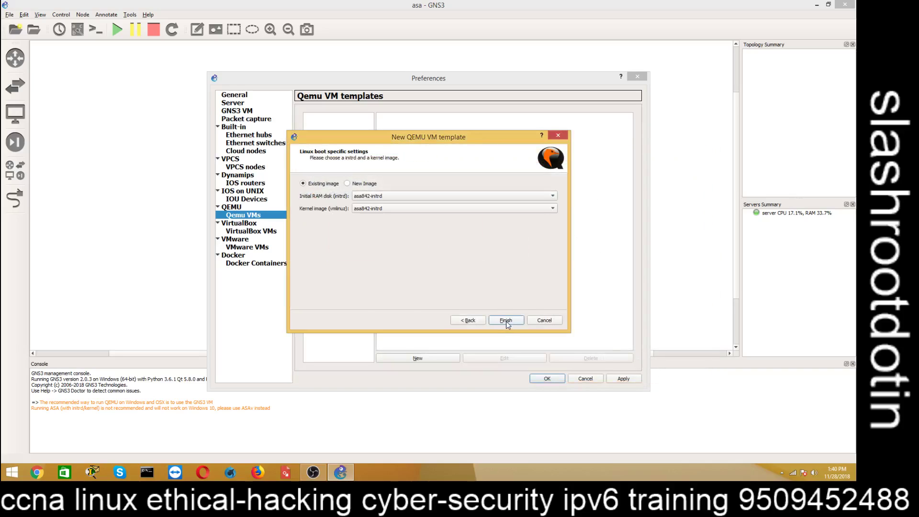
Switch the Linux boot settings to new images and load the uncompressed asa915-21-initrd file as the initial RAM disk, copying it to the default directory.
click(353, 185)
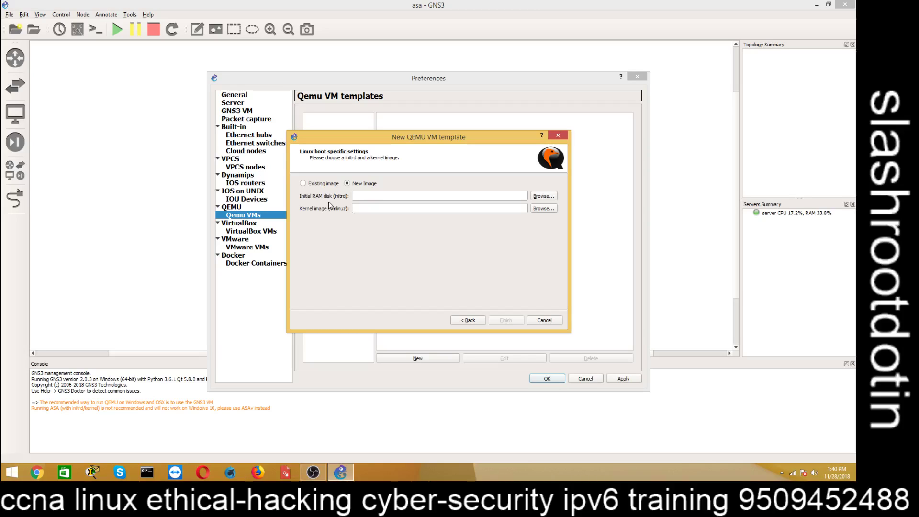
click(544, 196)
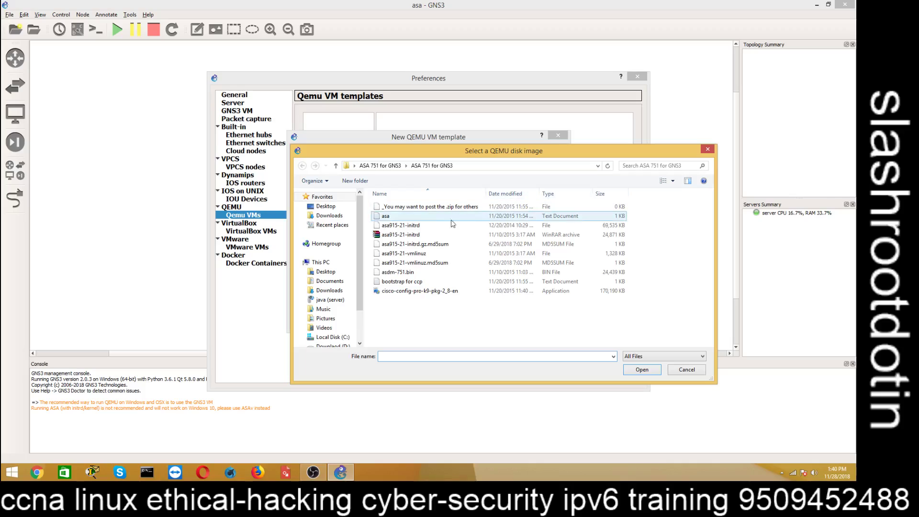
click(434, 225)
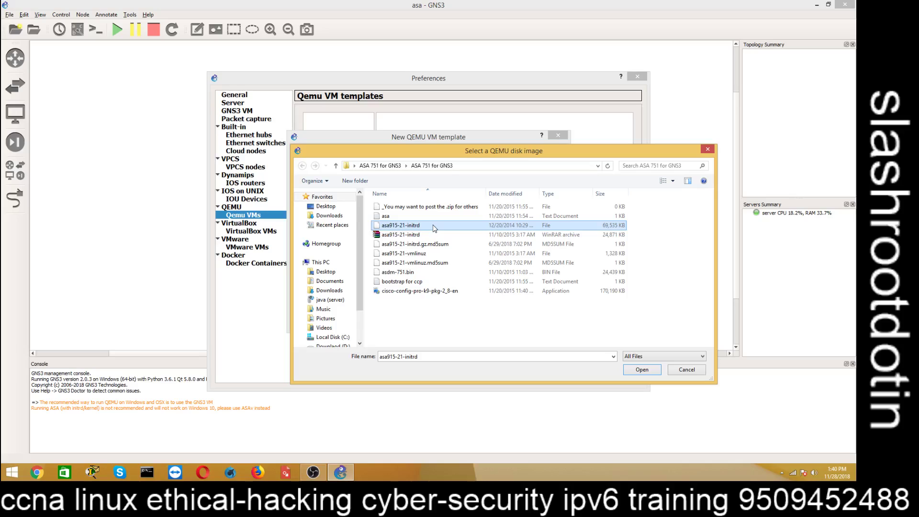
click(642, 369)
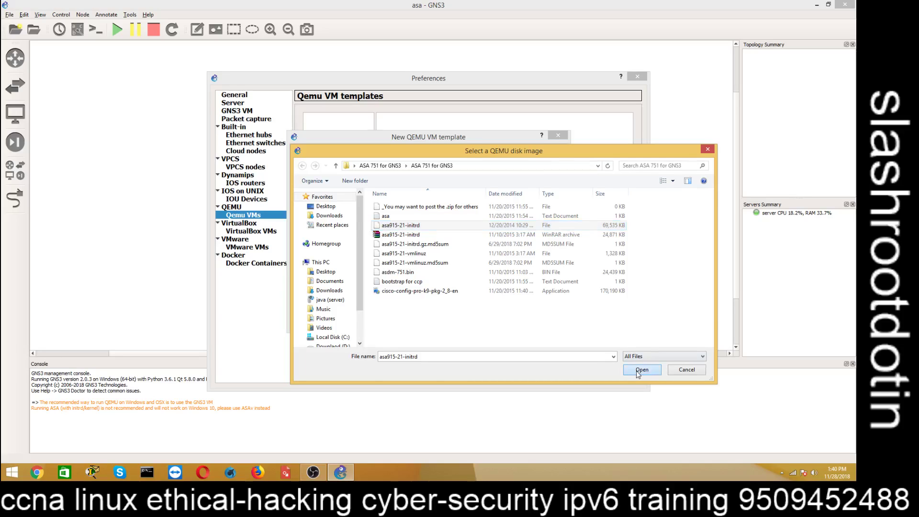
click(467, 246)
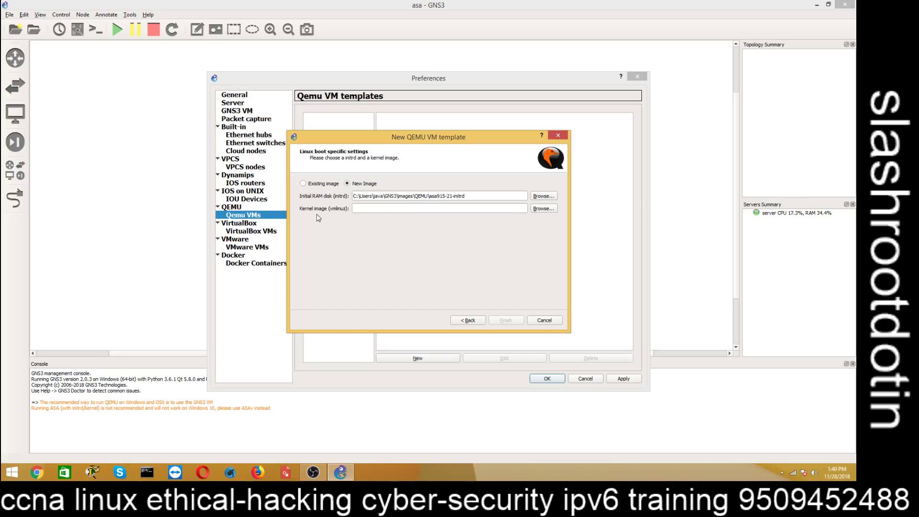
Load asa915-21-vmlinuz as the kernel image, copying it to the default directory, and finish and apply the template.
click(545, 209)
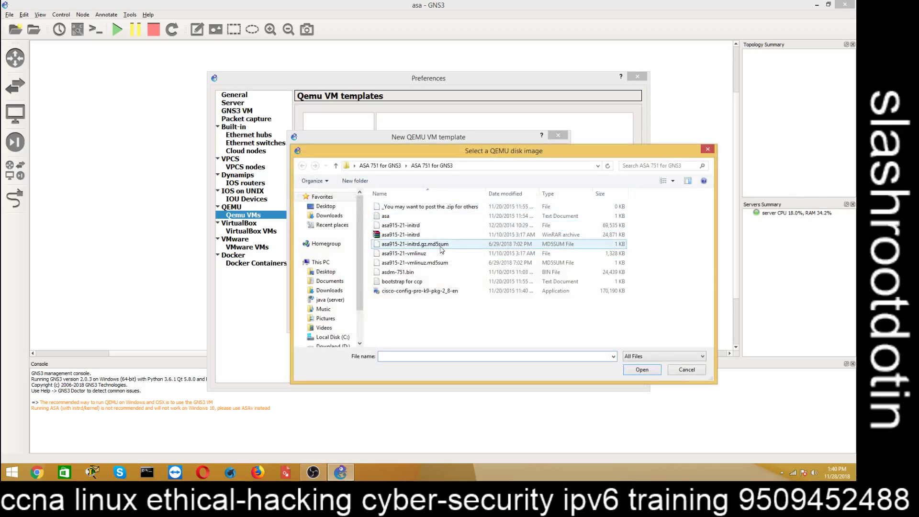
click(424, 254)
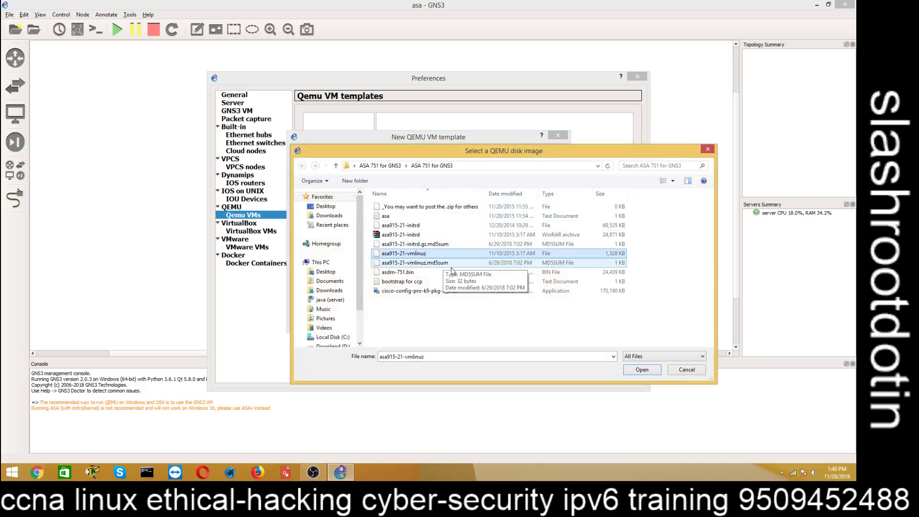
click(640, 371)
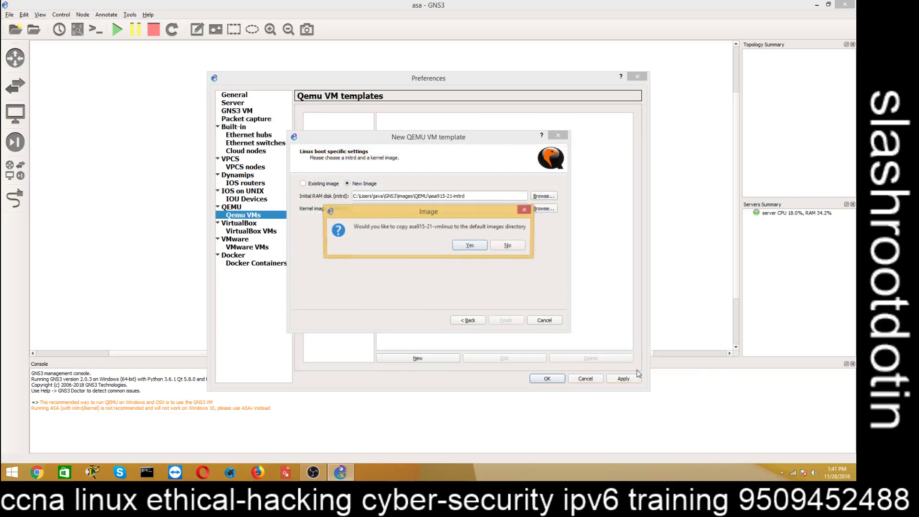
click(474, 246)
click(506, 321)
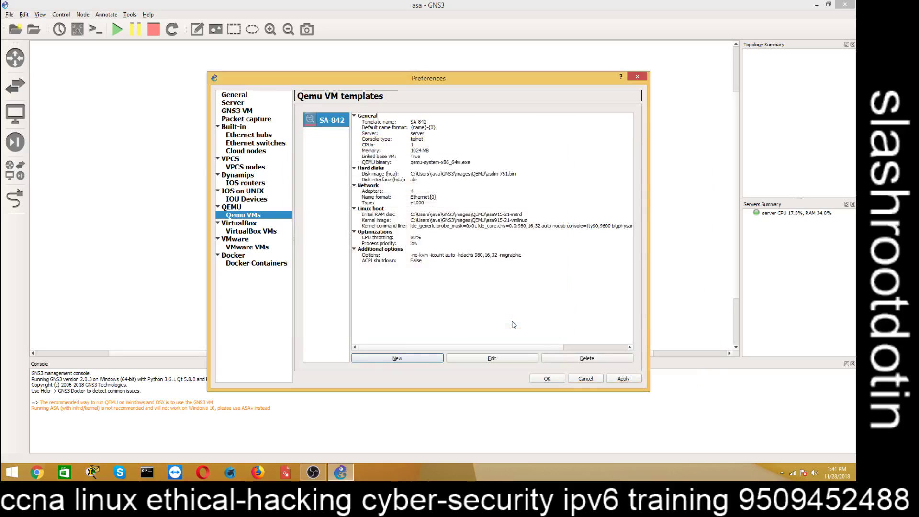
click(616, 380)
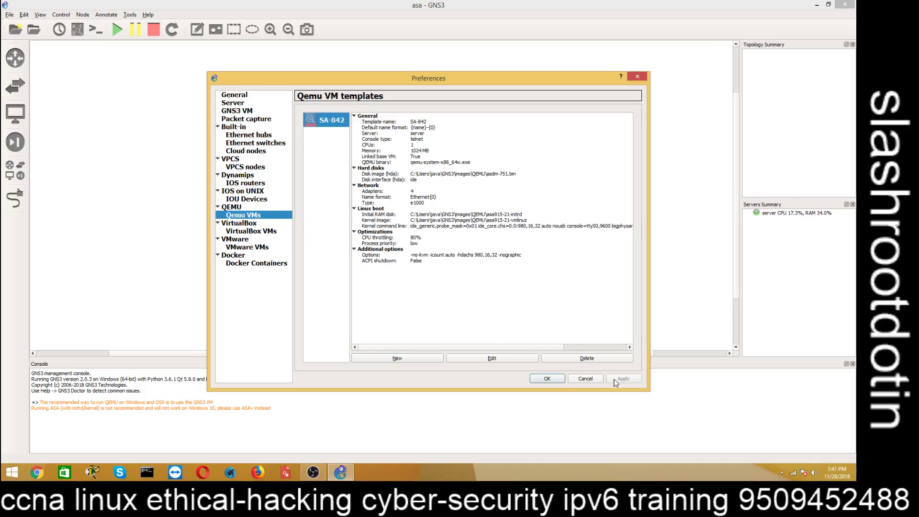
Accept the preferences, then place a VPCS end device in the lower workspace and an SA-842 security device above it.
click(559, 379)
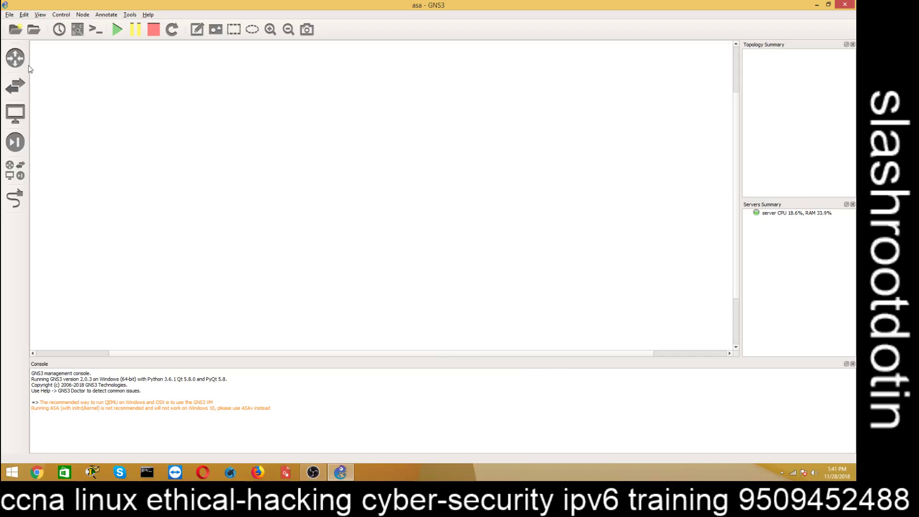
click(19, 64)
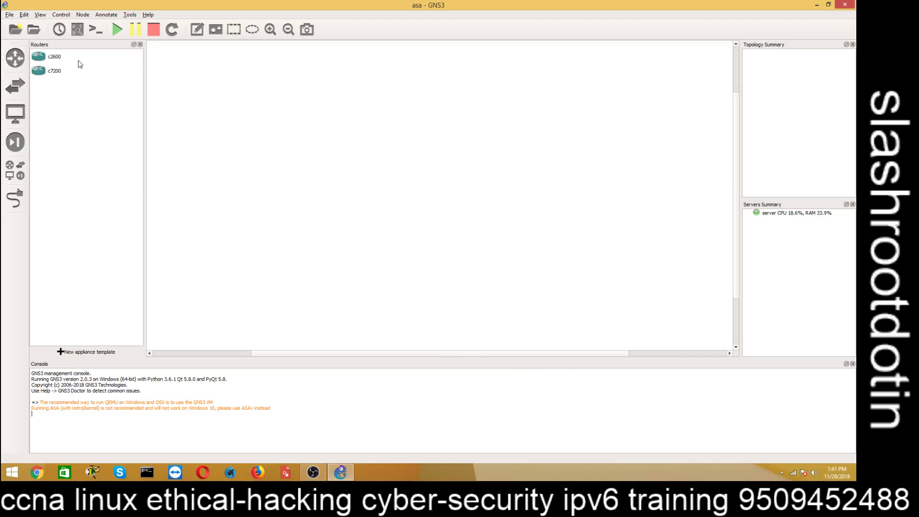
click(15, 114)
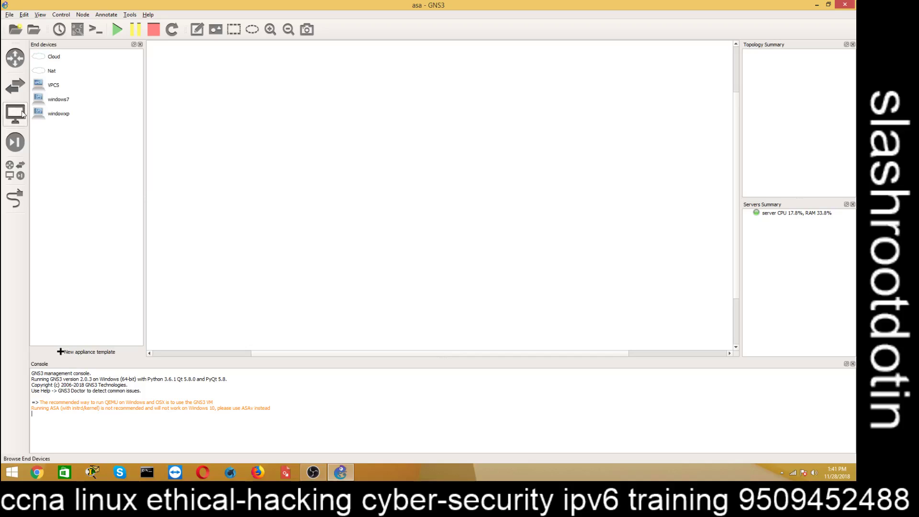
drag(51, 85, 391, 279)
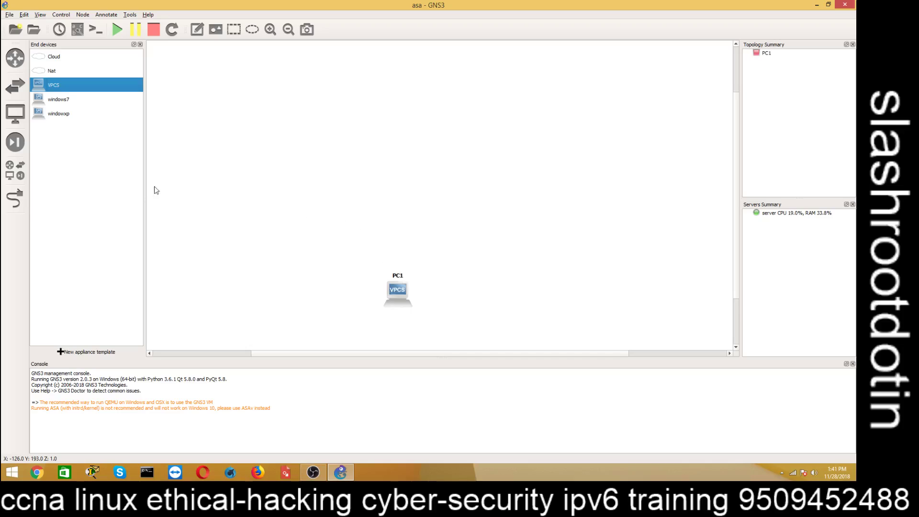
click(22, 146)
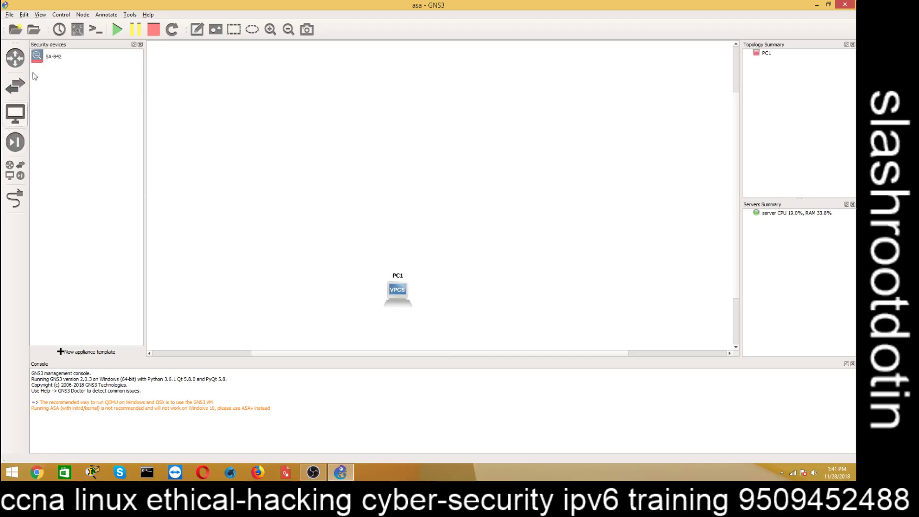
drag(42, 58, 370, 128)
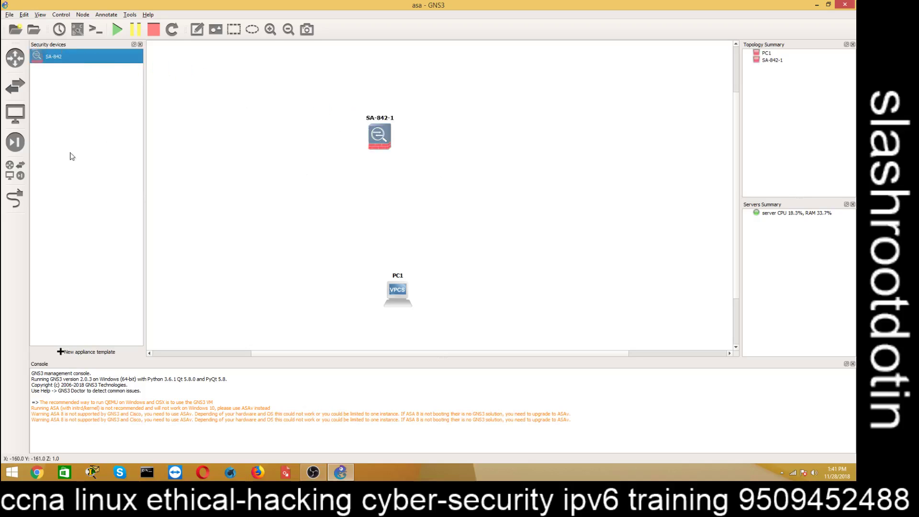
Link Ethernet0 of the SA-842-1 firewall to Ethernet0 of PC1 and leave the link tool.
click(15, 198)
click(383, 146)
click(400, 168)
click(404, 290)
click(412, 296)
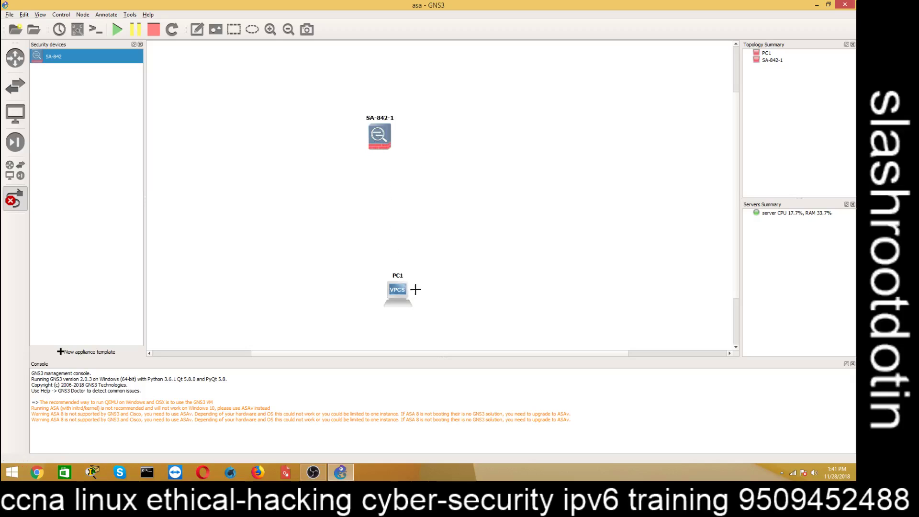
click(15, 199)
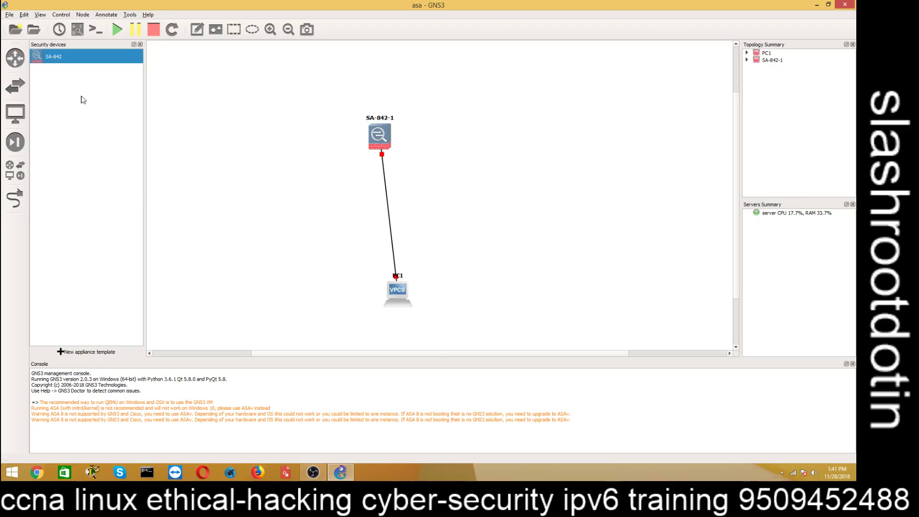
Start all nodes in the topology and open the console of the SA-842-1 firewall.
click(117, 33)
mouse_move(377, 136)
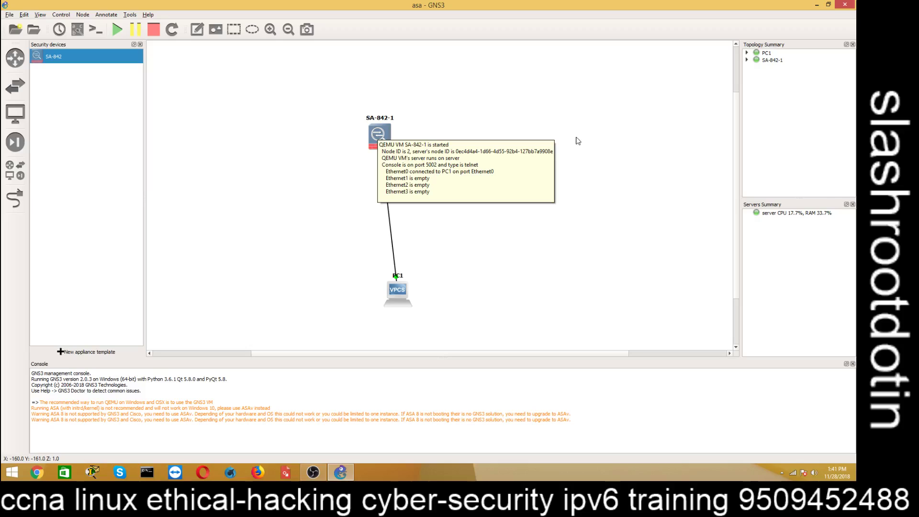
right_click(386, 133)
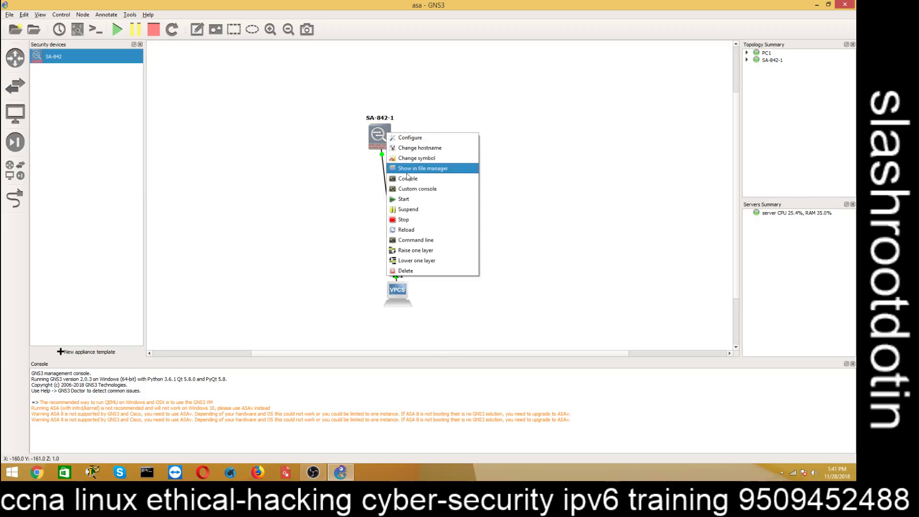
click(408, 178)
Enlarge the SA-842-1 console window and place it just below the firewall node to follow the boot output.
drag(238, 42, 360, 80)
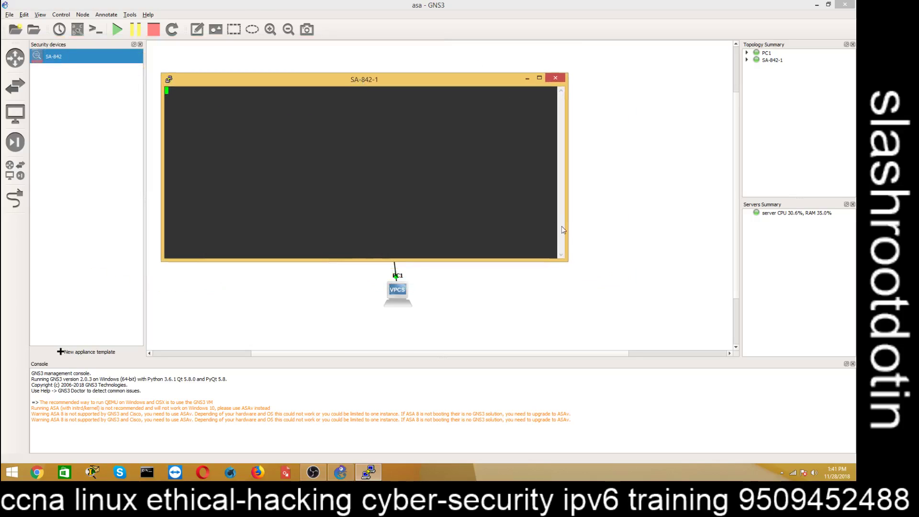
drag(567, 261, 660, 327)
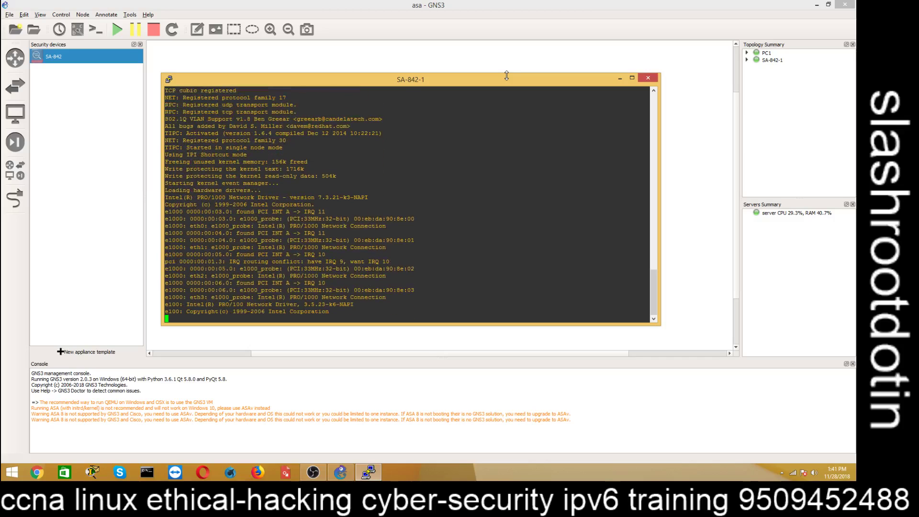
drag(496, 79, 519, 174)
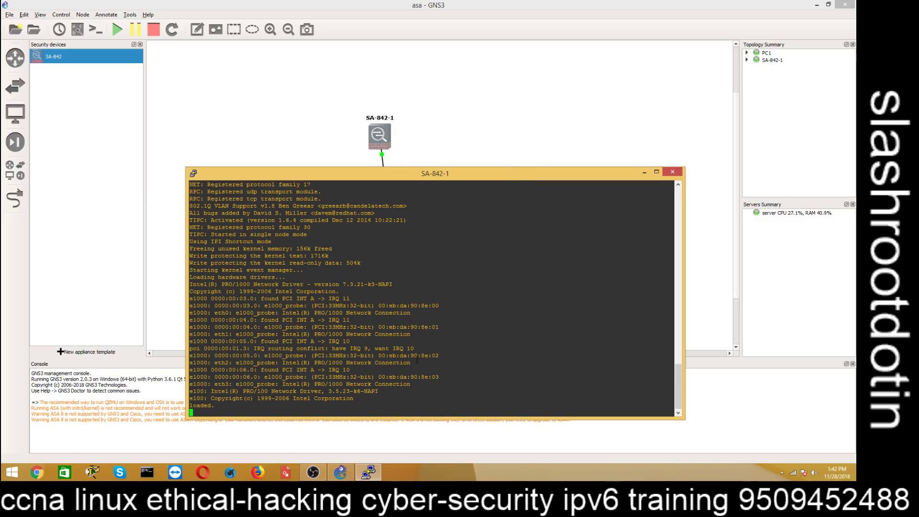
click(313, 472)
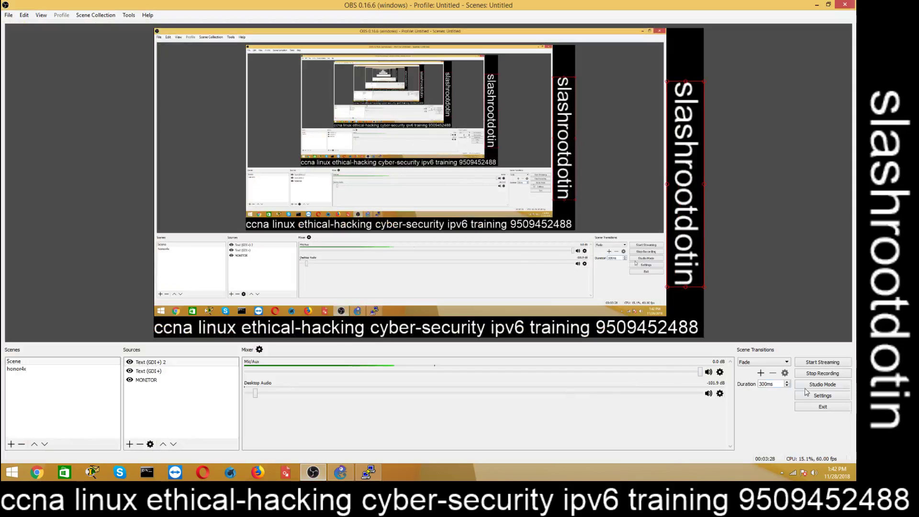